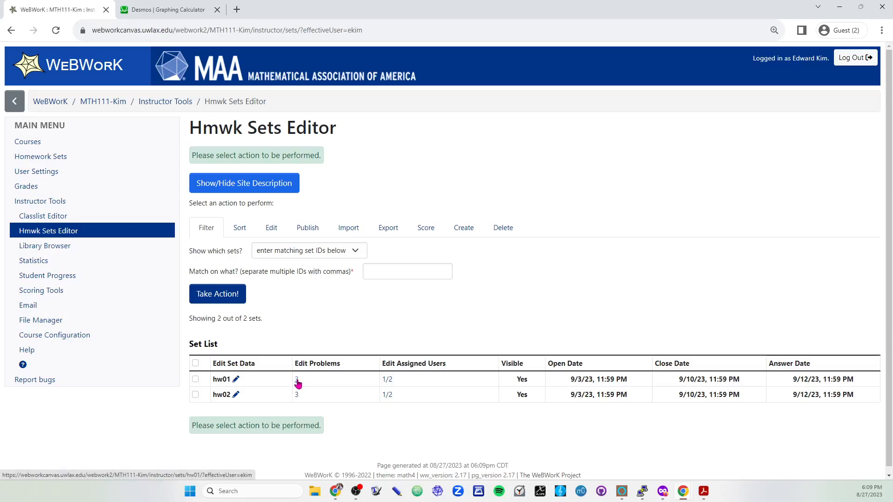
# Step: Open the problem list of set hw01 and set the weight of all three problems to 20
pyautogui.click(297, 380)
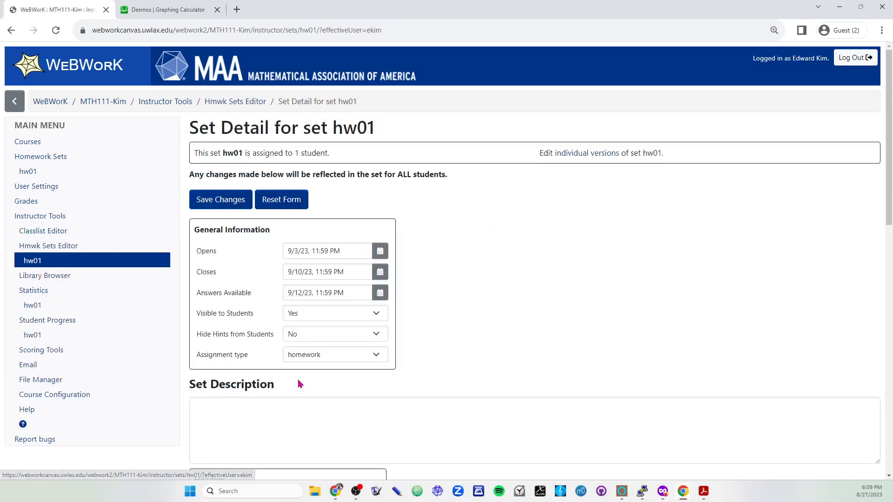
pyautogui.scroll(-10, 311, 366)
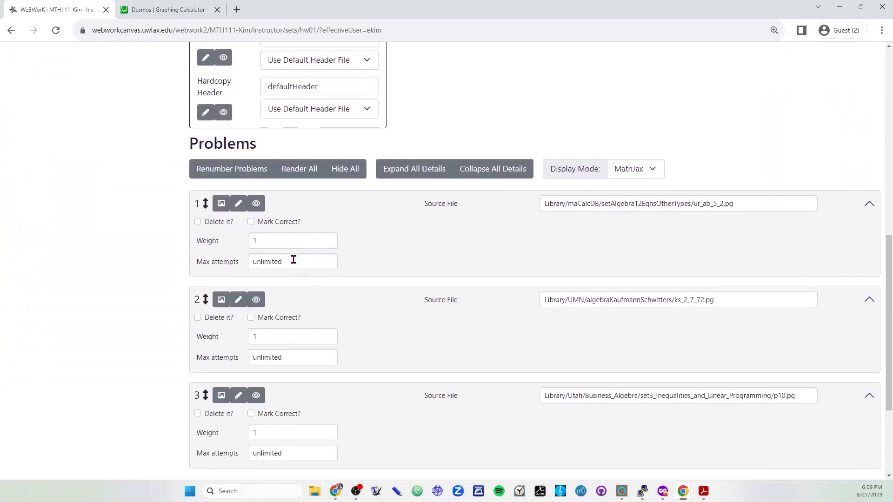
pyautogui.scroll(-1, 267, 246)
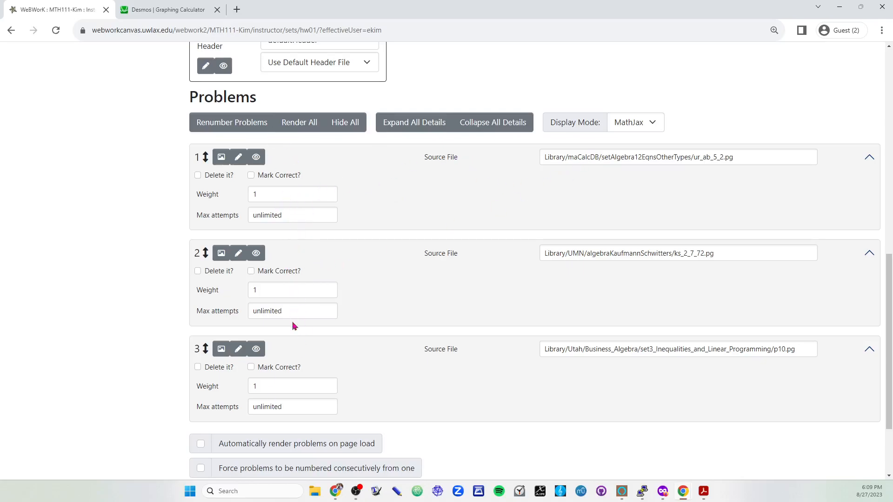
pyautogui.doubleClick(297, 194)
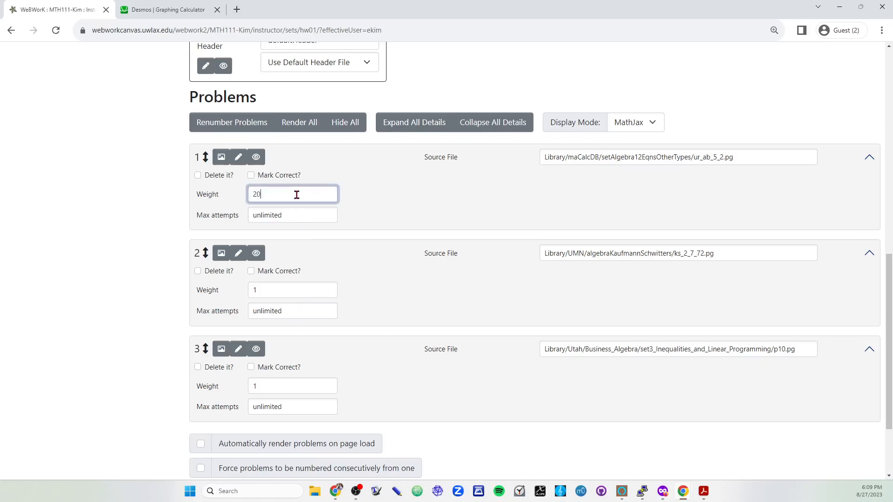
pyautogui.doubleClick(287, 297)
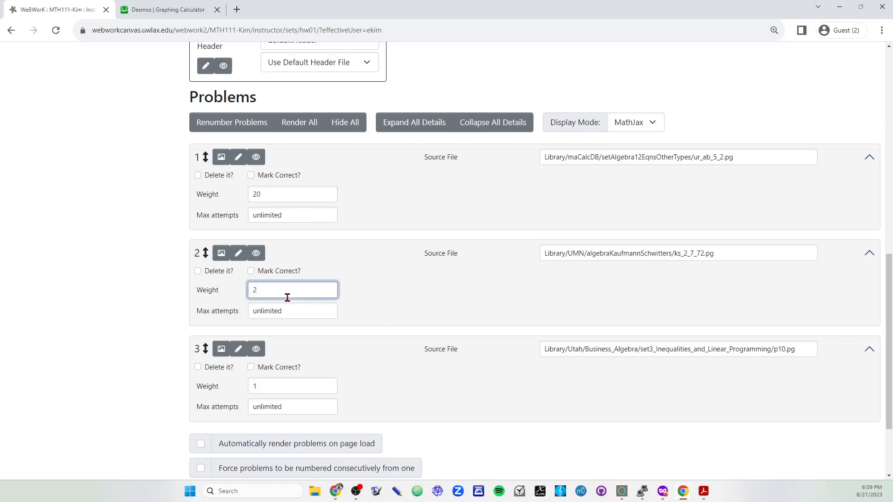
pyautogui.doubleClick(284, 384)
pyautogui.write('20')
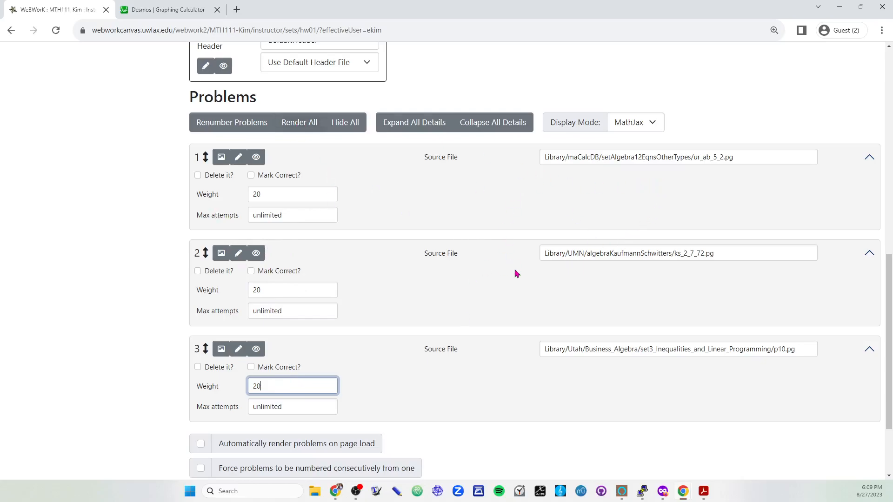
# Step: Render all problems of the set and compare the difficulty of their statements
pyautogui.click(296, 123)
pyautogui.scroll(-2, 573, 239)
pyautogui.scroll(-2, 571, 237)
pyautogui.scroll(2, 548, 251)
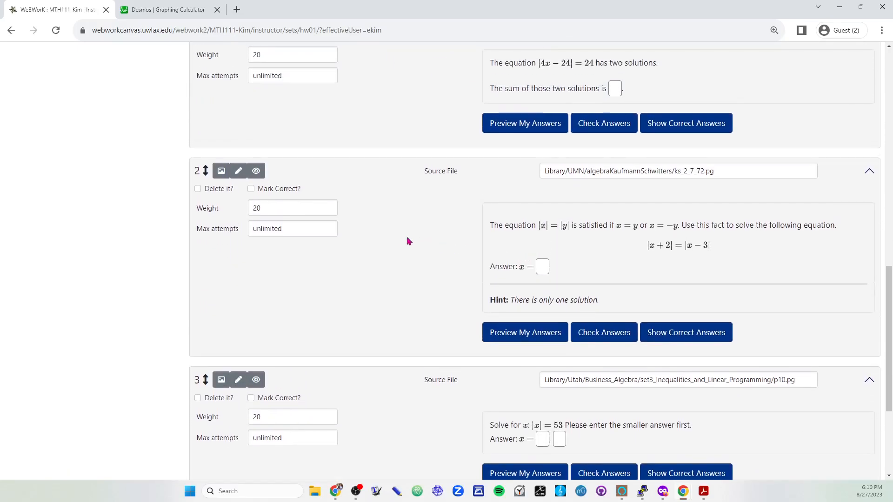
pyautogui.scroll(-1, 587, 286)
pyautogui.scroll(1, 571, 273)
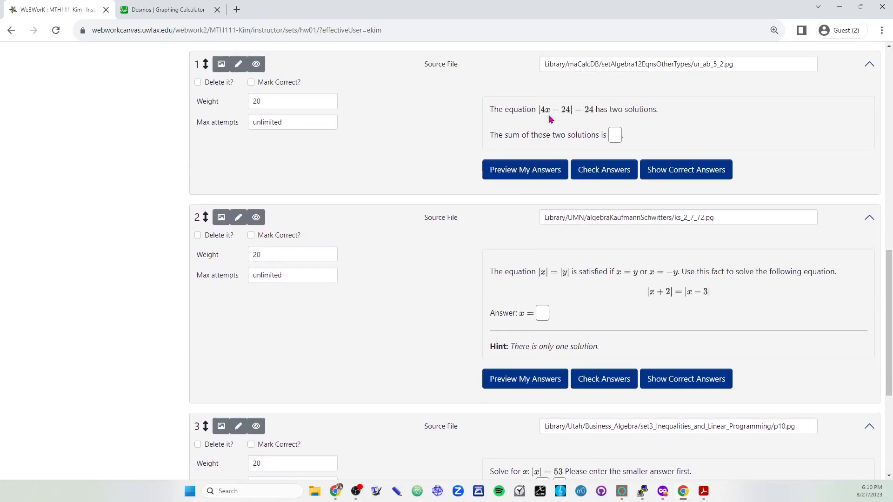
pyautogui.scroll(-1, 605, 325)
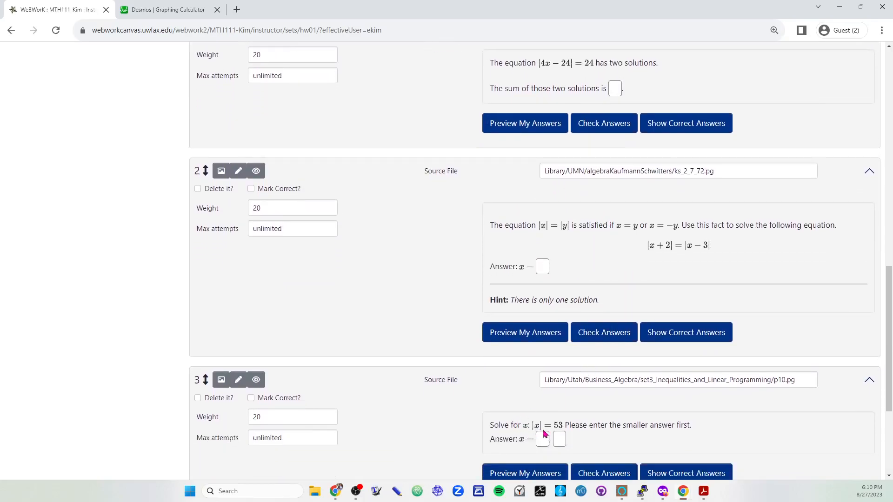
# Step: Set the weights of problems 1 and 2 to 40
pyautogui.doubleClick(298, 414)
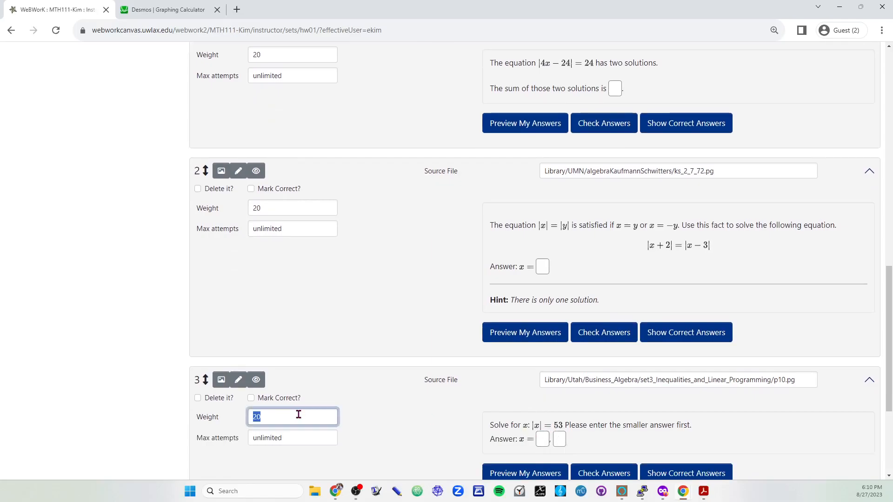
pyautogui.scroll(1, 309, 386)
pyautogui.doubleClick(271, 102)
pyautogui.write('4')
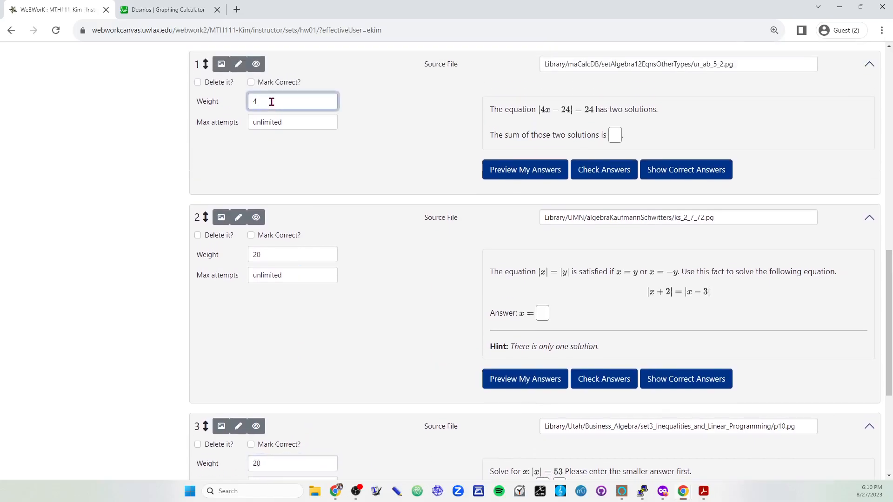
pyautogui.rightClick(271, 253)
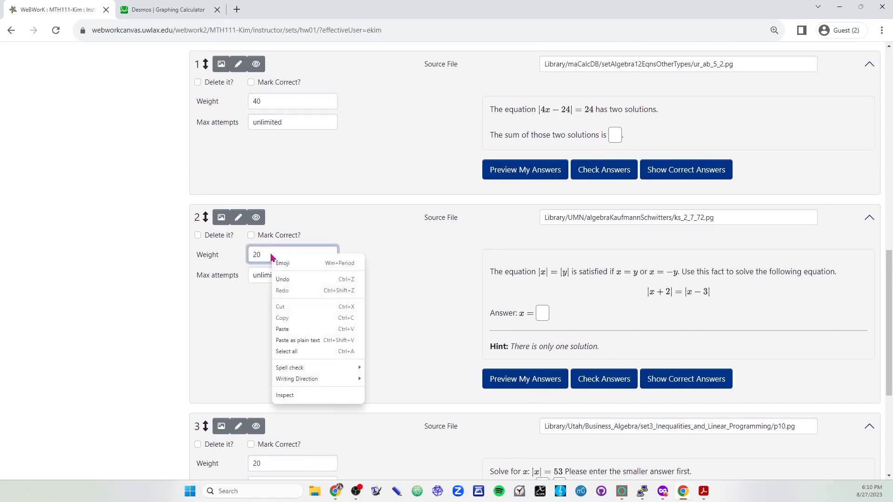
pyautogui.doubleClick(266, 253)
pyautogui.write('4')
pyautogui.scroll(-3, 288, 279)
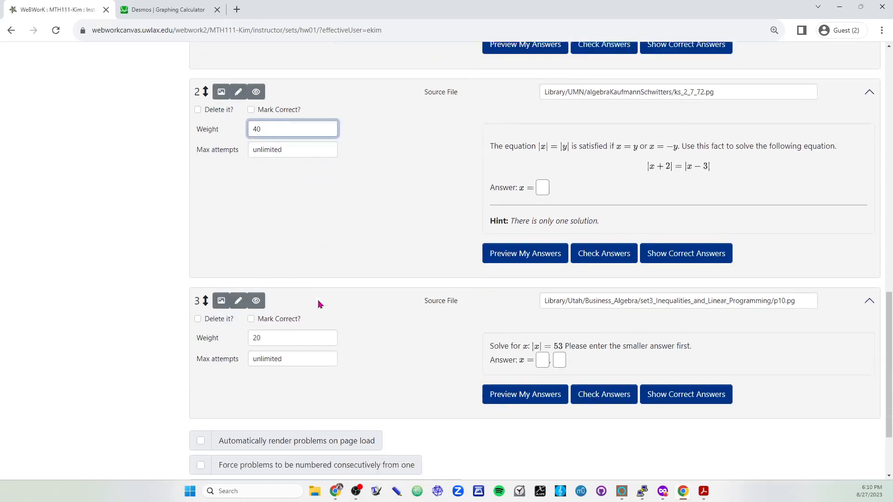
# Step: Review the problem weights and return to the homework sets list without saving
pyautogui.scroll(7, 357, 354)
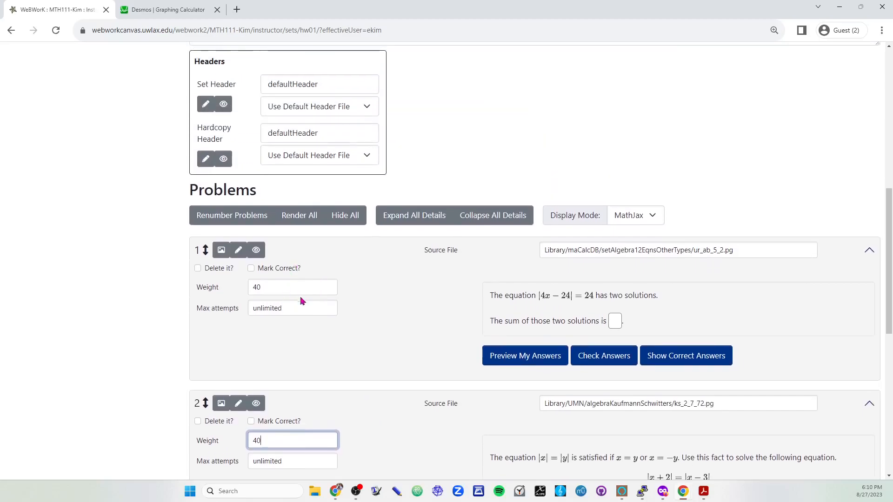
pyautogui.scroll(-7, 298, 299)
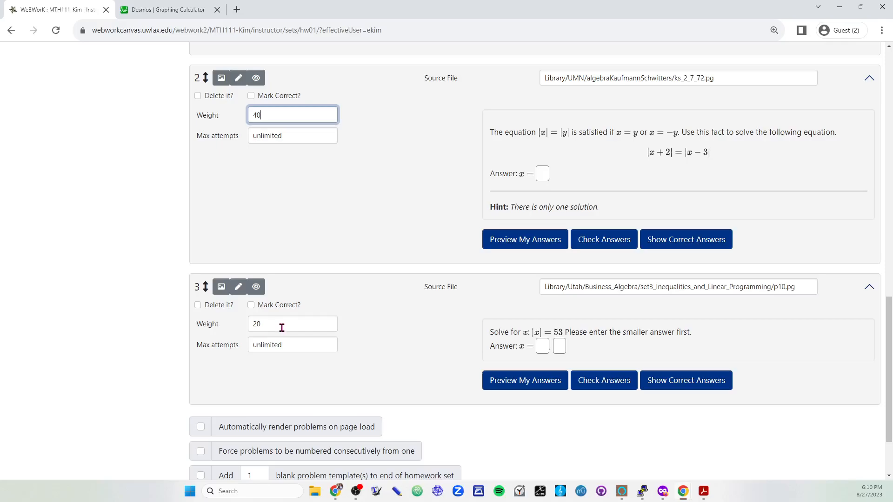
pyautogui.scroll(1, 281, 328)
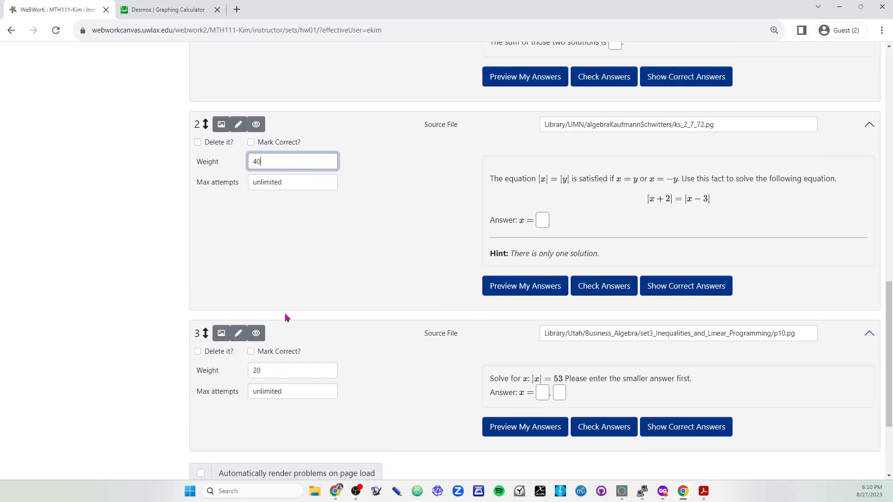
pyautogui.scroll(7, 286, 317)
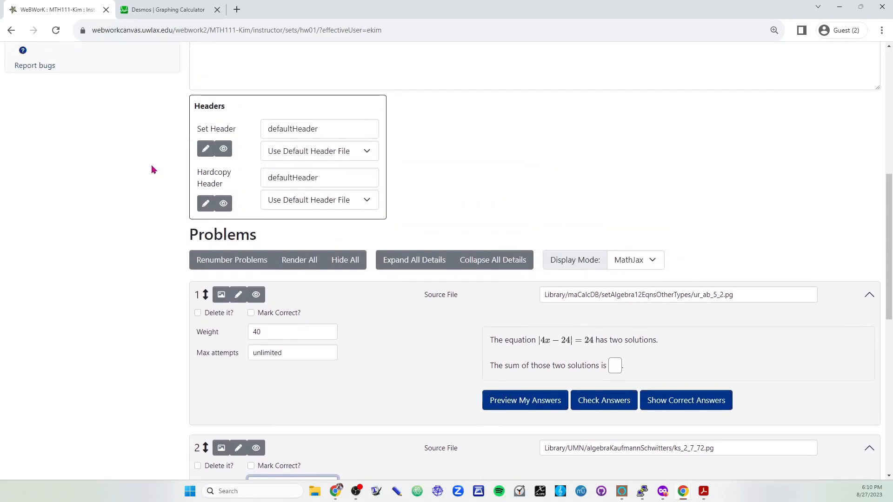
pyautogui.scroll(7, 154, 169)
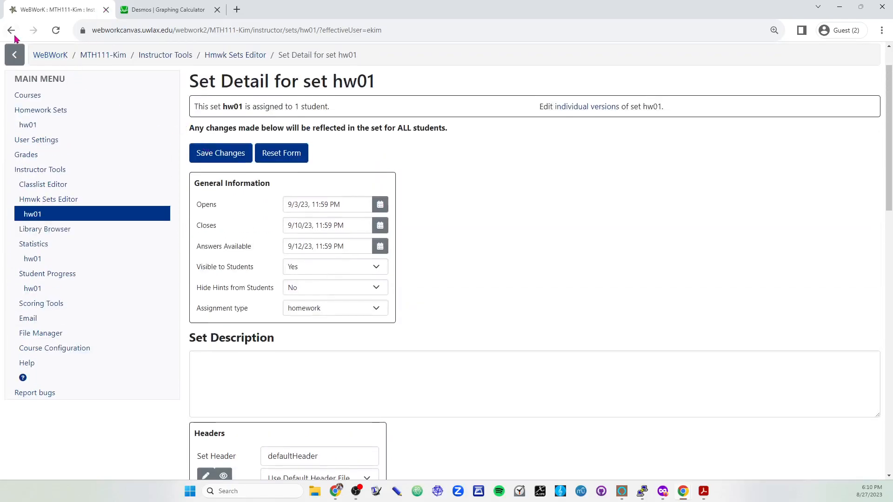
pyautogui.click(11, 30)
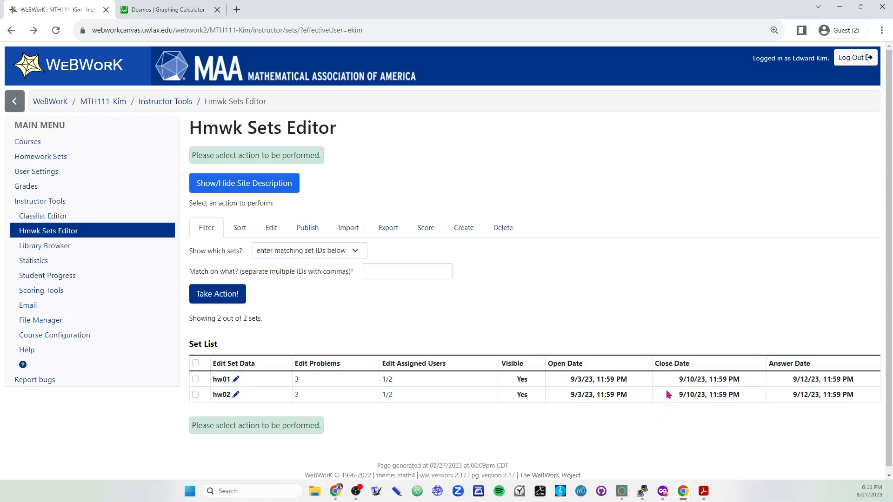
# Step: Select both homework sets and open the selected sets for editing
pyautogui.click(196, 364)
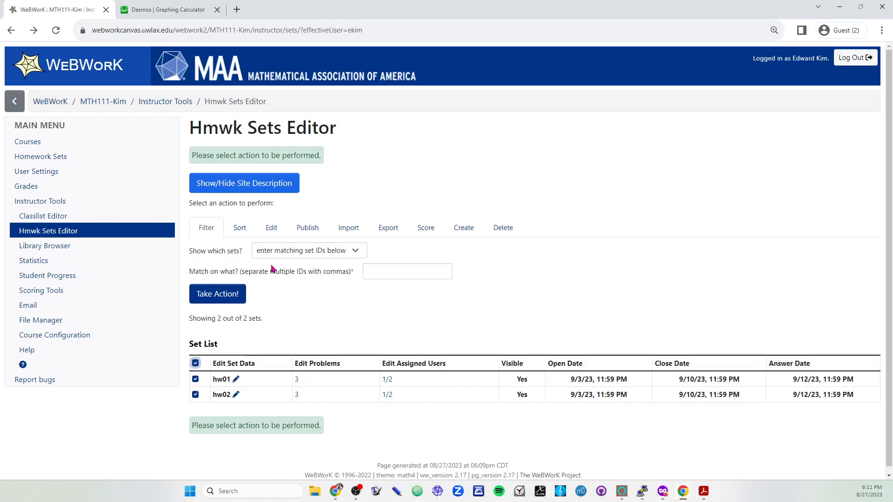
pyautogui.click(269, 230)
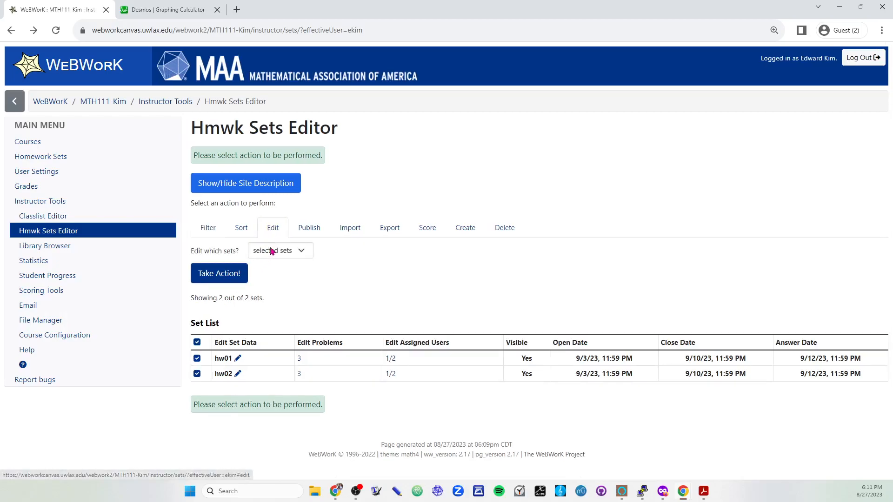
pyautogui.click(276, 251)
pyautogui.click(292, 285)
pyautogui.click(293, 301)
pyautogui.click(217, 274)
pyautogui.scroll(-1, 289, 323)
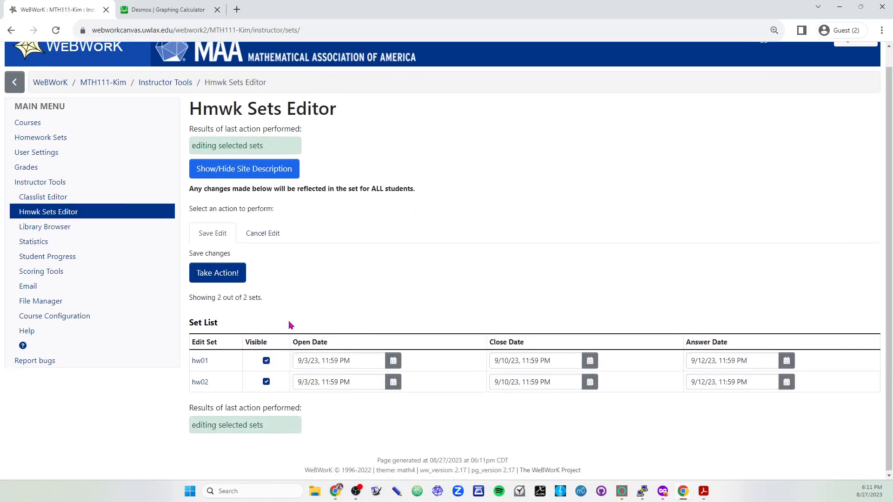
# Step: Set the open date of both hw01 and hw02 to 9/4/23
pyautogui.click(393, 364)
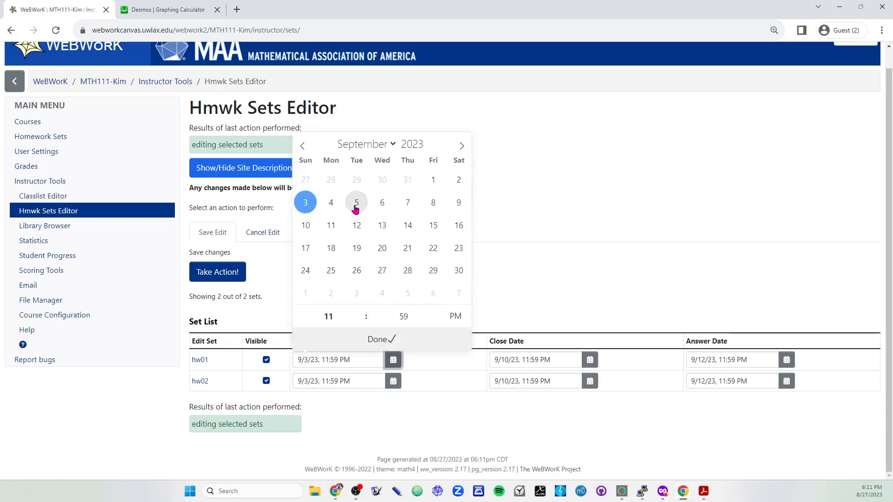
pyautogui.click(332, 204)
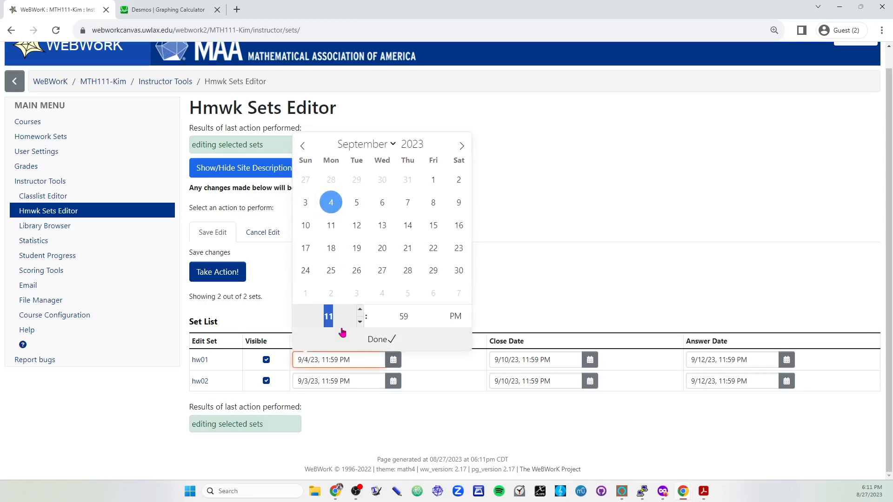
pyautogui.click(394, 381)
pyautogui.click(331, 224)
pyautogui.click(347, 399)
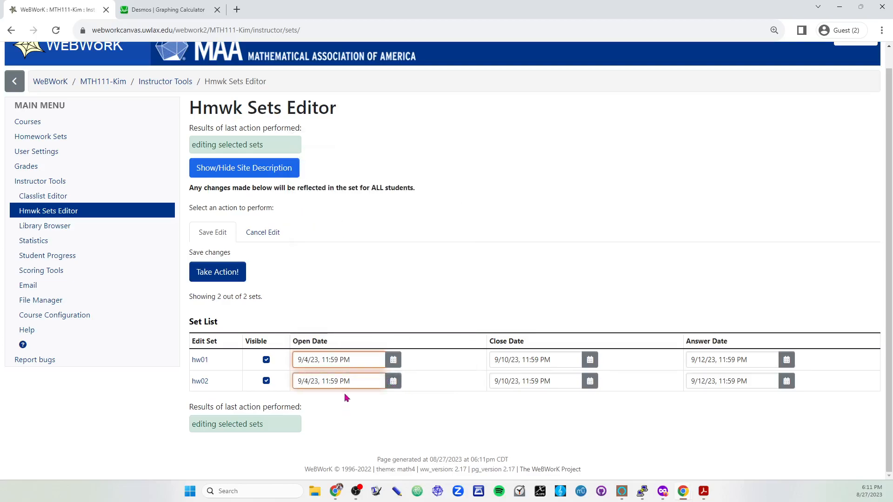
# Step: Change the open time to 11:01 PM for hw01 and 11:02 PM for hw02
pyautogui.click(326, 360)
pyautogui.press('BackSpace')
pyautogui.press('BackSpace')
pyautogui.write('01')
pyautogui.click(338, 381)
pyautogui.press('BackSpace')
pyautogui.press('BackSpace')
pyautogui.write('02')
pyautogui.moveTo(350, 381); pyautogui.dragTo(297, 382)
# Step: Set the close date to 9/13/23 for hw01 and 9/20/23 for hw02
pyautogui.click(588, 359)
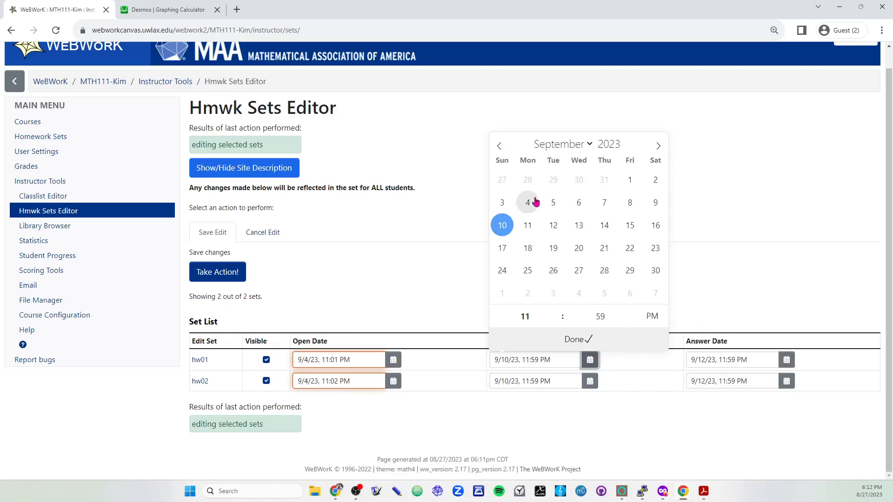
pyautogui.click(579, 226)
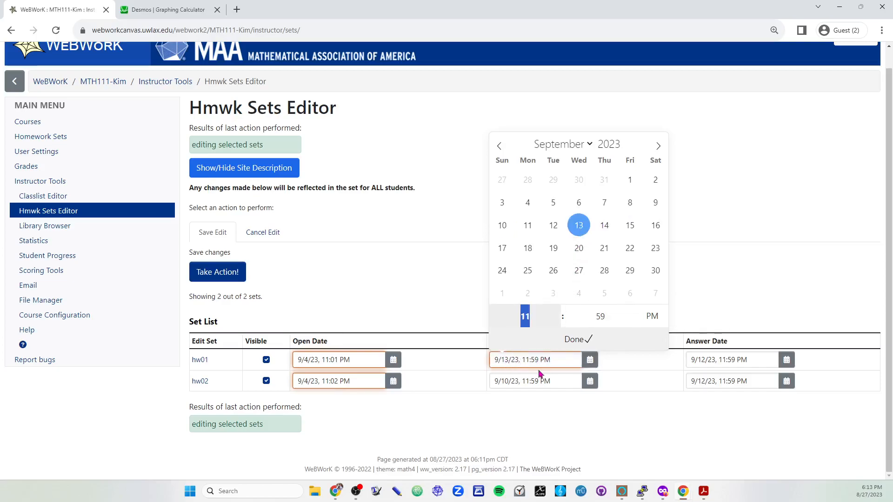
pyautogui.click(589, 381)
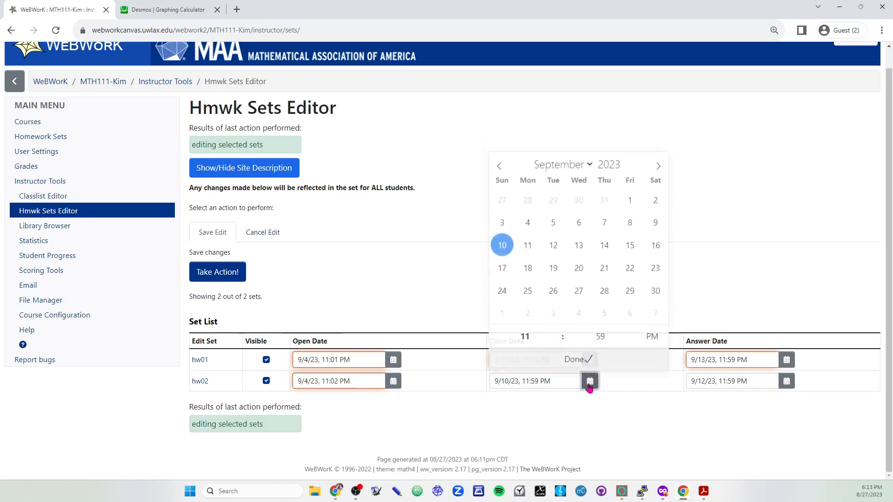
pyautogui.click(579, 271)
pyautogui.click(658, 380)
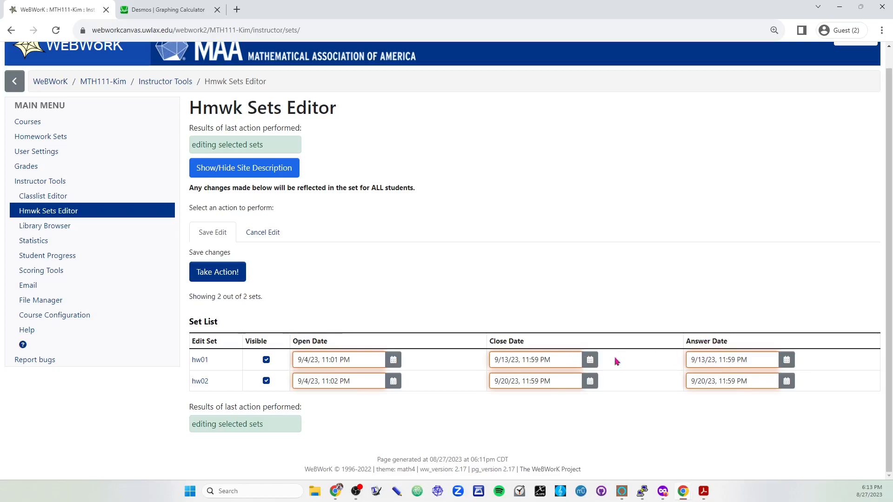
pyautogui.click(550, 358)
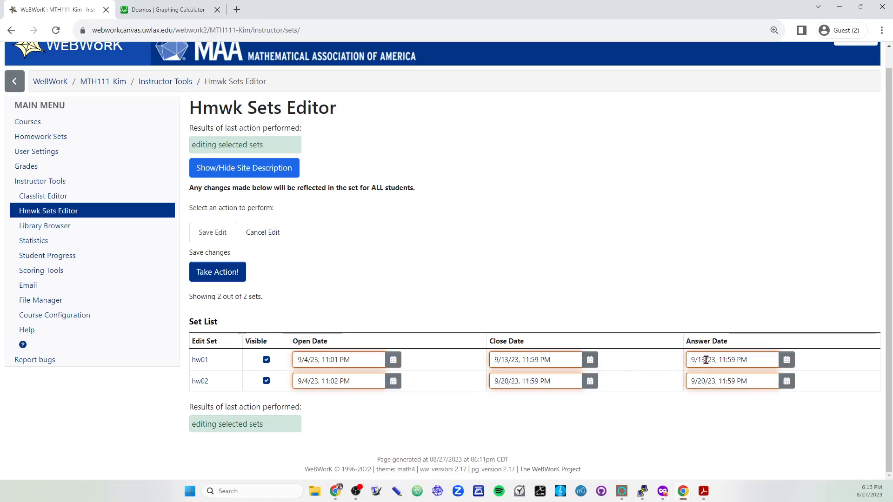
# Step: Set the answer date to 9/15/23 for hw01 and 9/22/23 for hw02, and save the edited sets
pyautogui.click(781, 365)
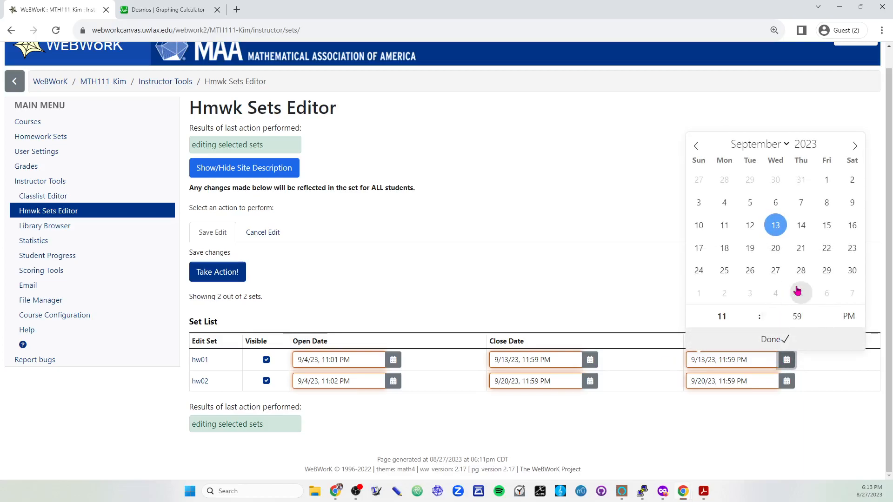
pyautogui.click(827, 225)
pyautogui.click(786, 380)
pyautogui.click(786, 380)
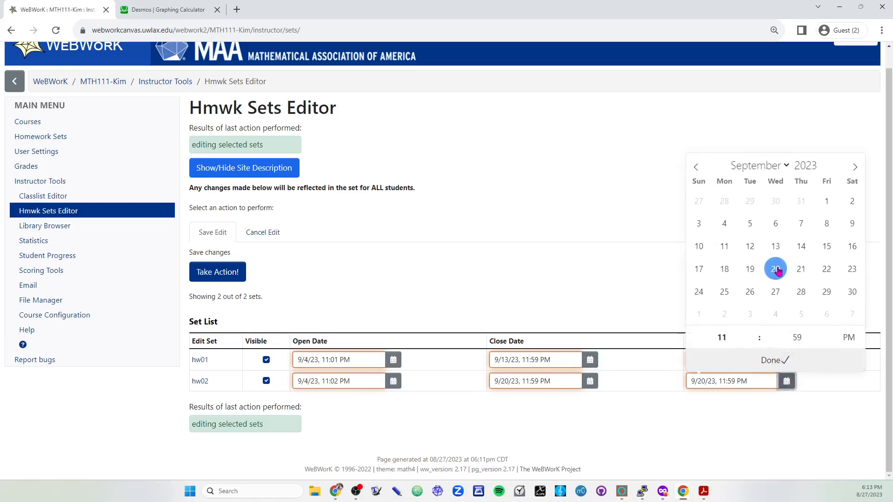
pyautogui.click(827, 269)
pyautogui.click(695, 426)
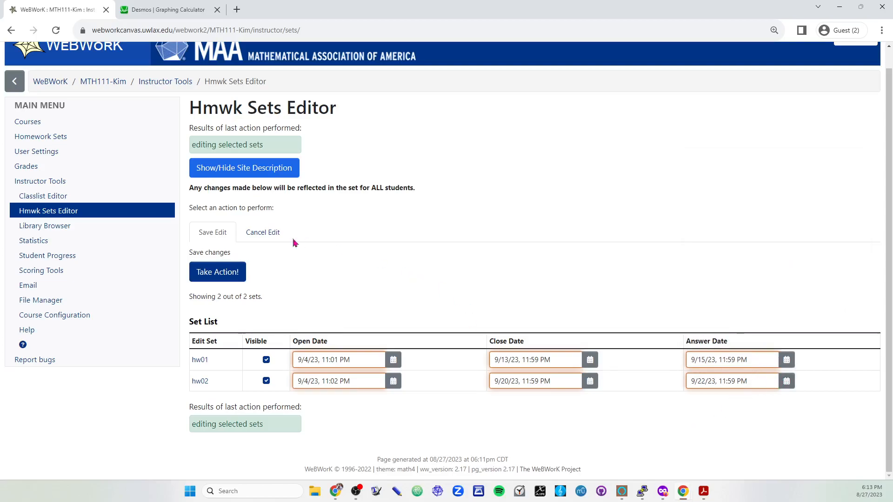
pyautogui.click(215, 272)
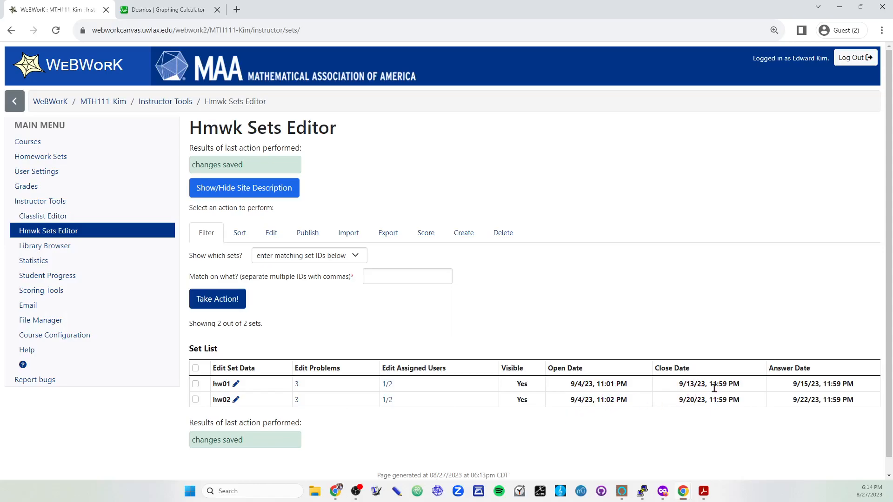
pyautogui.moveTo(694, 386); pyautogui.dragTo(723, 385)
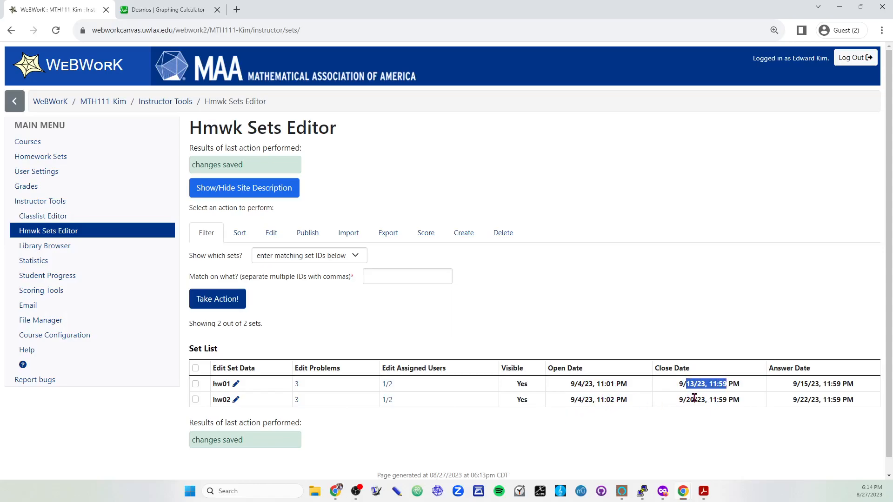
# Step: Check the saved close and answer dates, and open both hw01 and hw02 for editing
pyautogui.doubleClick(692, 400)
pyautogui.tripleClick(692, 400)
pyautogui.click(724, 424)
pyautogui.tripleClick(814, 384)
pyautogui.click(775, 422)
pyautogui.click(196, 368)
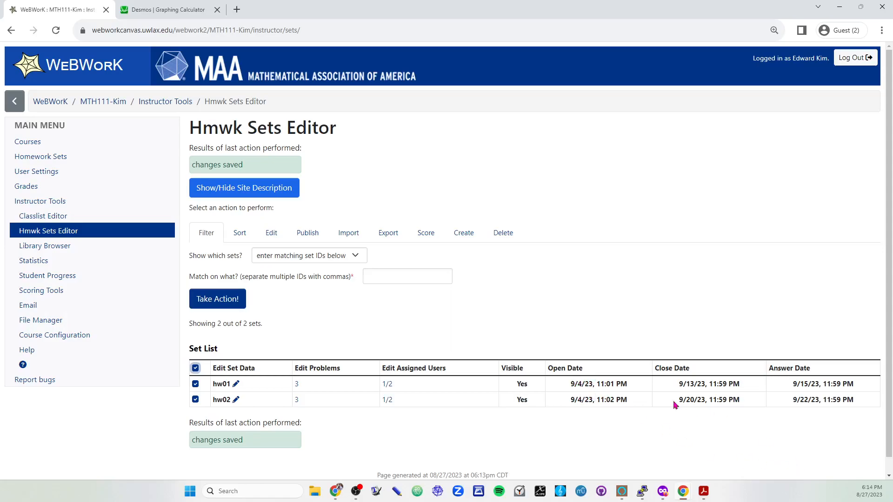
pyautogui.doubleClick(576, 385)
pyautogui.click(273, 235)
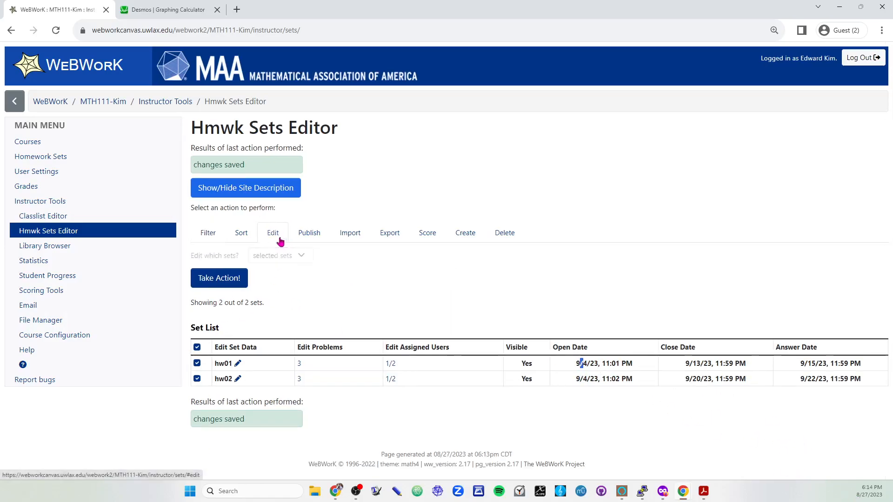
pyautogui.click(245, 278)
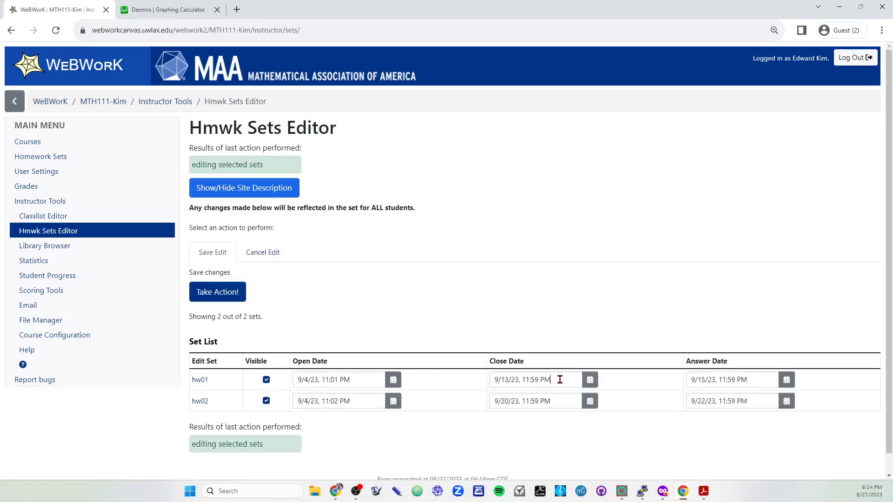
# Step: Try to move the hw01 close date to 8/27/23 and to 8/26/23, before its open date
pyautogui.click(590, 380)
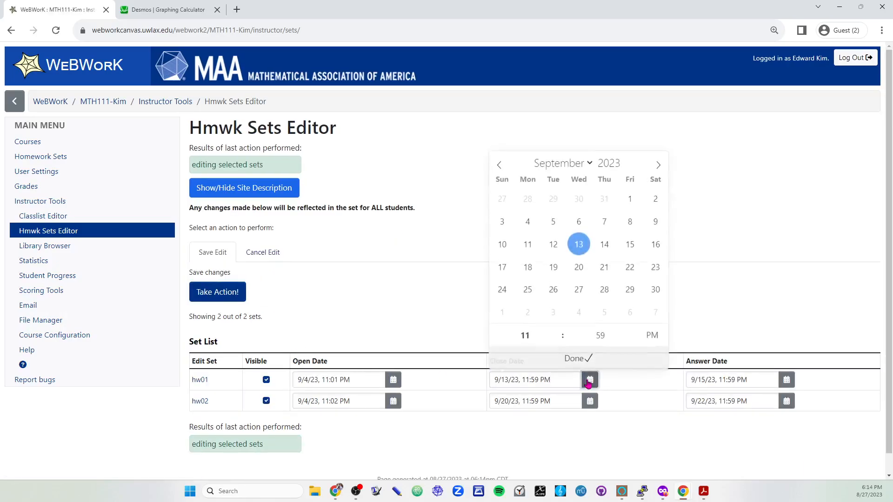
pyautogui.click(502, 200)
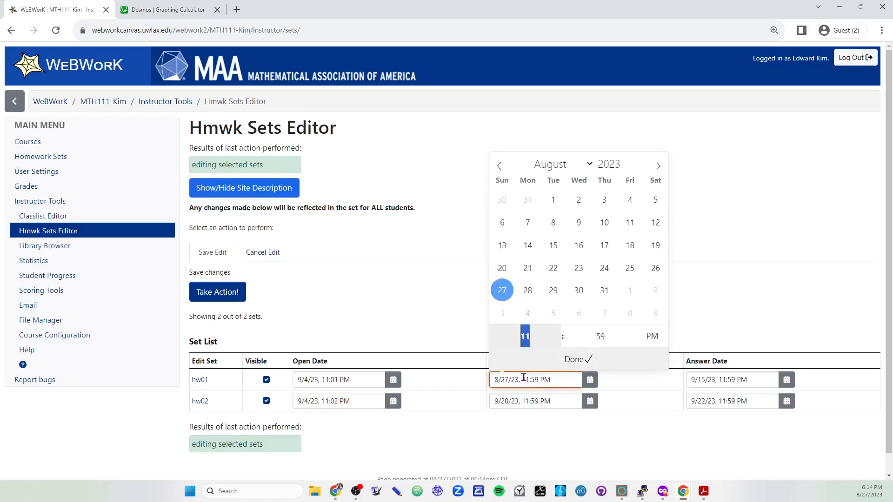
pyautogui.click(653, 269)
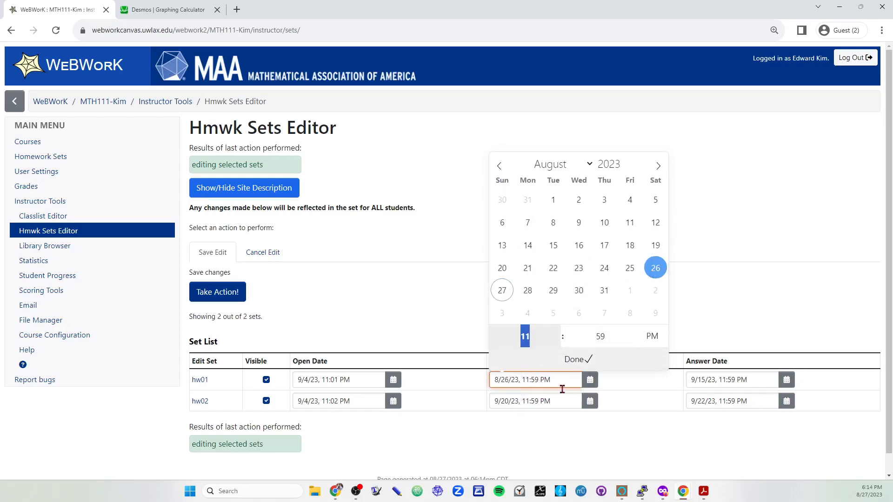
pyautogui.click(550, 400)
# Step: Retry setting the hw01 close date to 8/26/23 while its open date is still 9/4/23
pyautogui.click(588, 381)
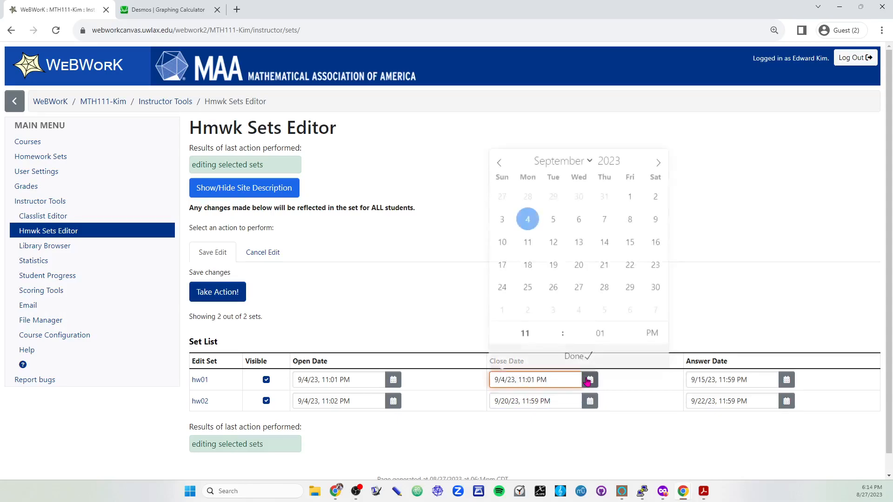
pyautogui.click(499, 165)
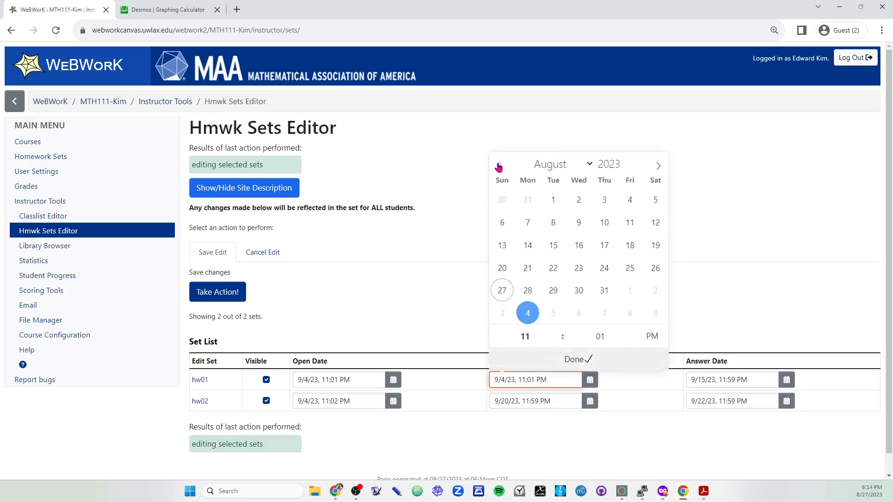
pyautogui.click(655, 266)
pyautogui.click(585, 360)
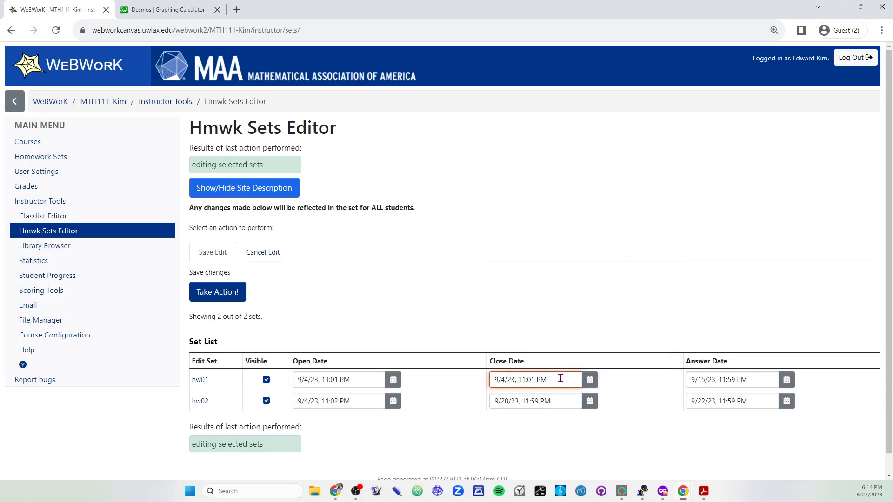
pyautogui.click(589, 380)
pyautogui.click(500, 167)
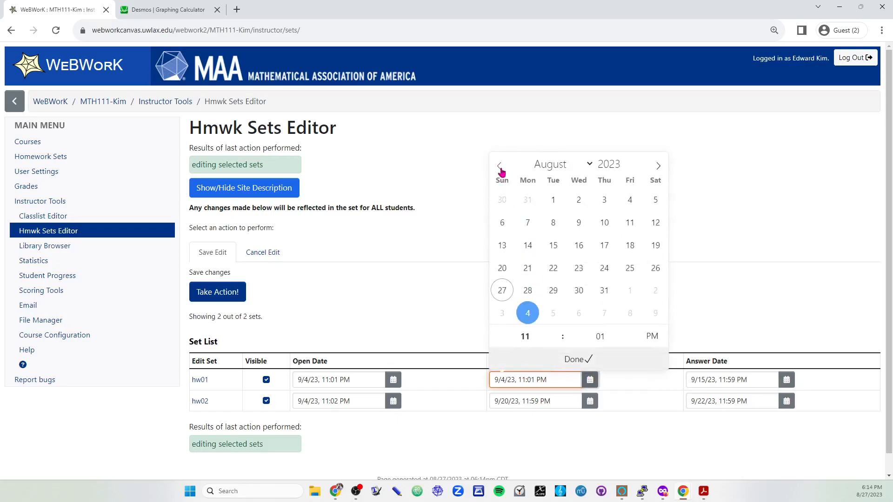
pyautogui.click(654, 267)
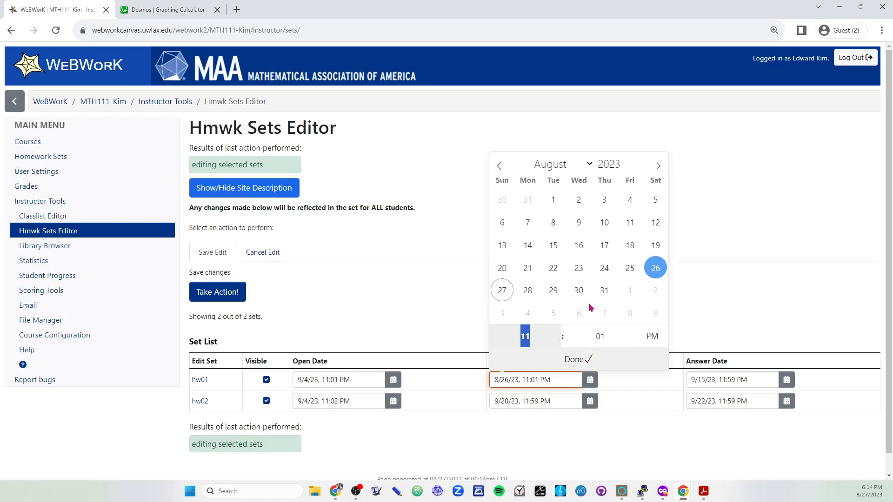
pyautogui.click(566, 358)
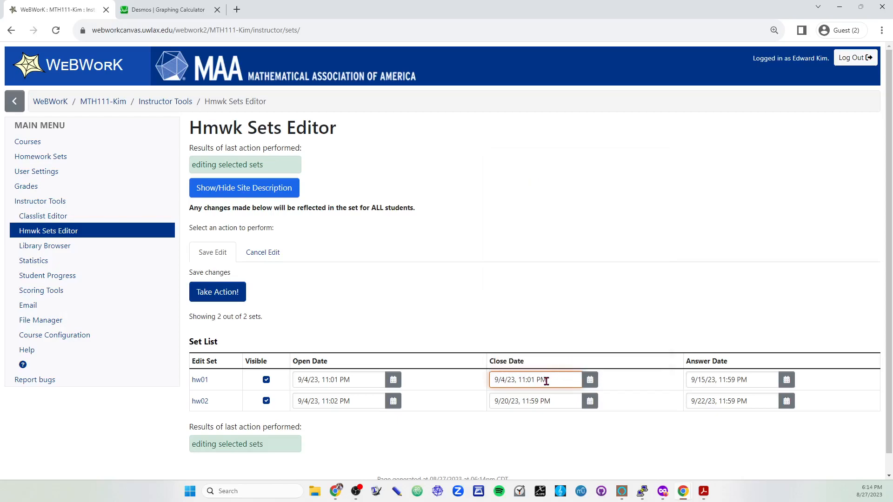
pyautogui.click(590, 380)
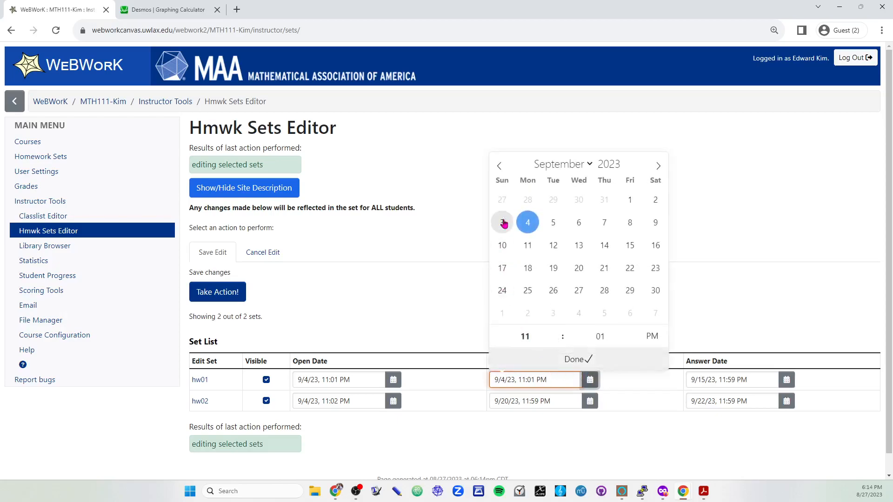
pyautogui.click(565, 360)
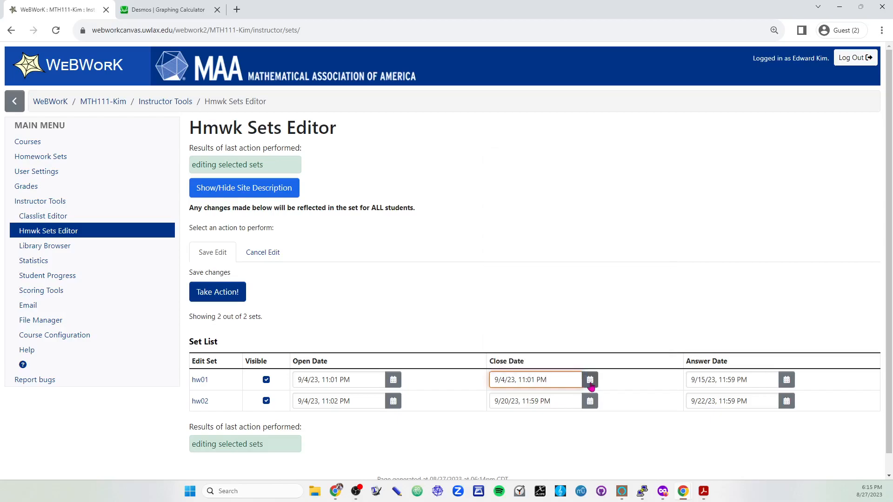
# Step: Set the close date of hw01 to 9/13/23
pyautogui.click(589, 380)
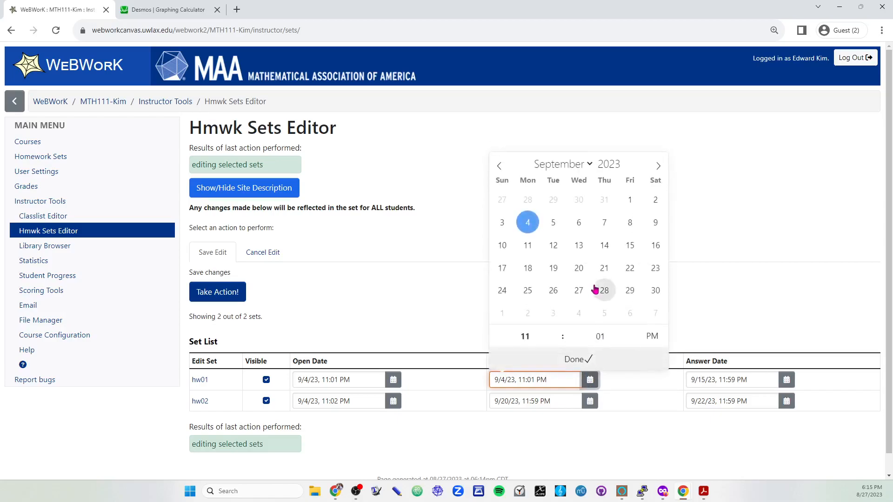
pyautogui.click(578, 245)
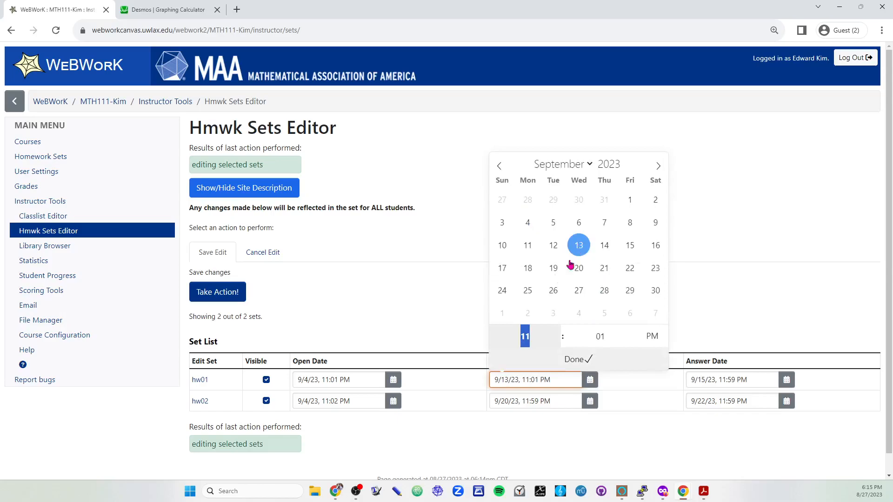
pyautogui.click(440, 320)
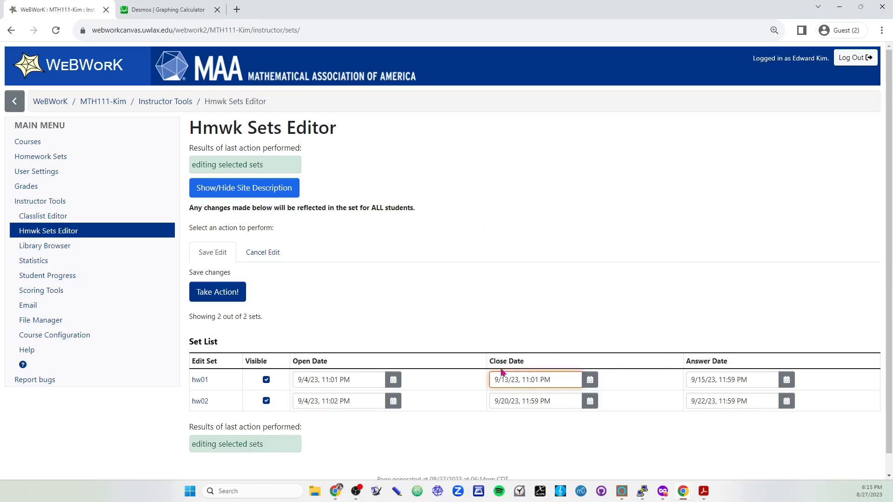
# Step: Set the open date of both hw01 and hw02 to 8/26/23 and save the edited sets
pyautogui.click(393, 380)
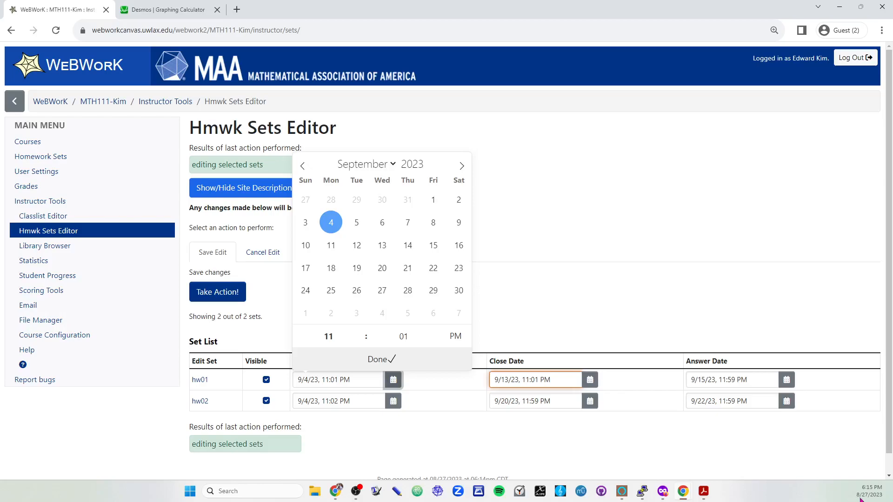
pyautogui.click(303, 166)
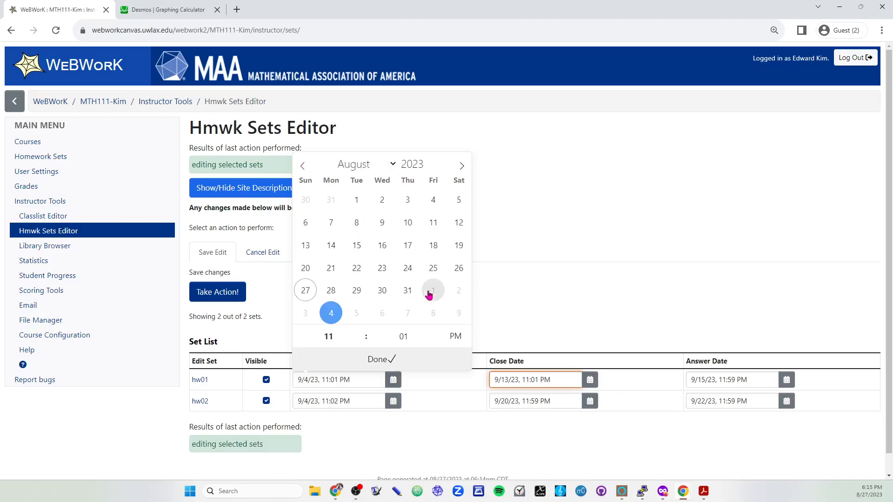
pyautogui.click(458, 268)
pyautogui.click(393, 400)
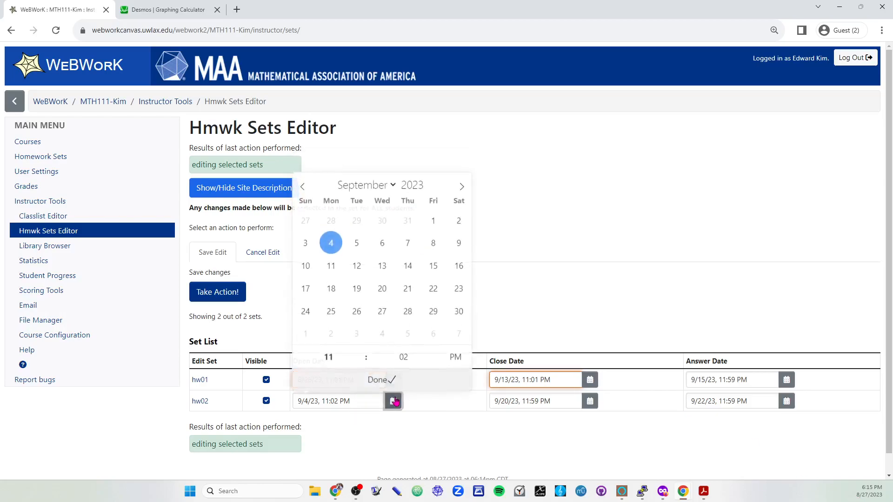
pyautogui.click(302, 191)
pyautogui.click(459, 289)
pyautogui.press('Return')
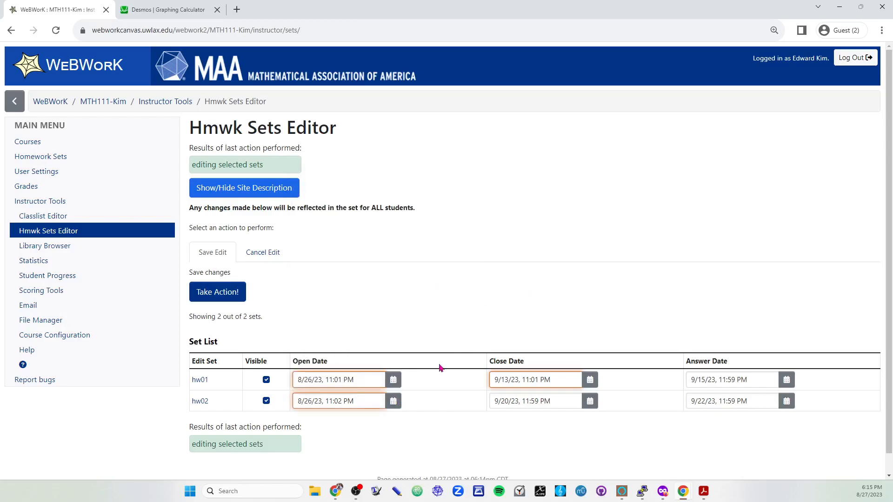
pyautogui.click(224, 292)
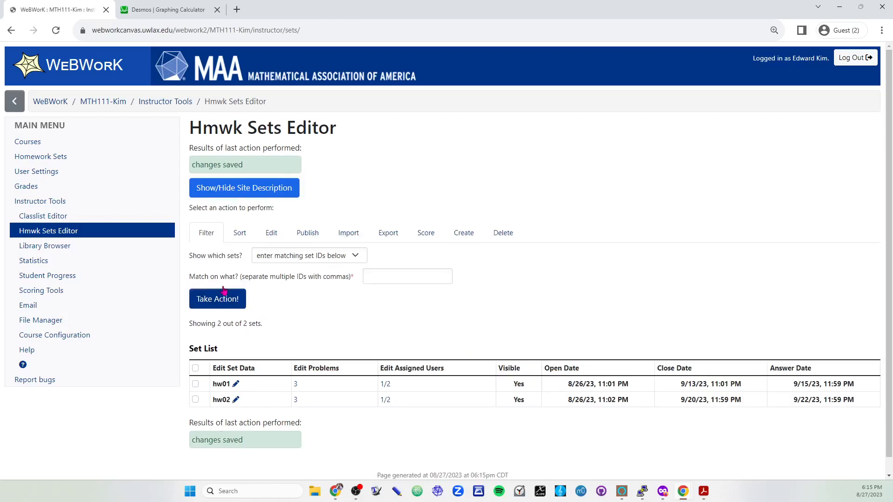
# Step: Check the saved open dates of hw01 and hw02, and open the Classlist Editor
pyautogui.moveTo(587, 382)
pyautogui.mouseDown()
pyautogui.moveTo(574, 383)
pyautogui.moveTo(618, 385)
pyautogui.moveTo(598, 386)
pyautogui.mouseUp()
pyautogui.tripleClick(598, 386)
pyautogui.click(591, 409)
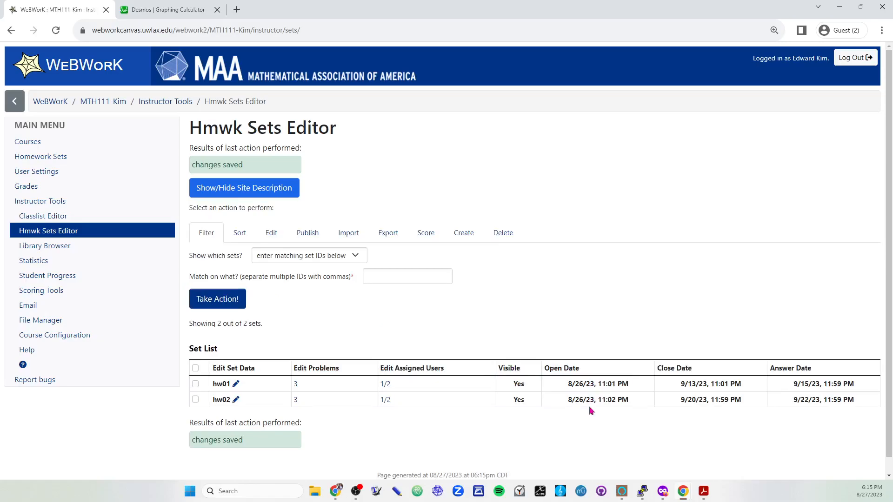
pyautogui.click(68, 219)
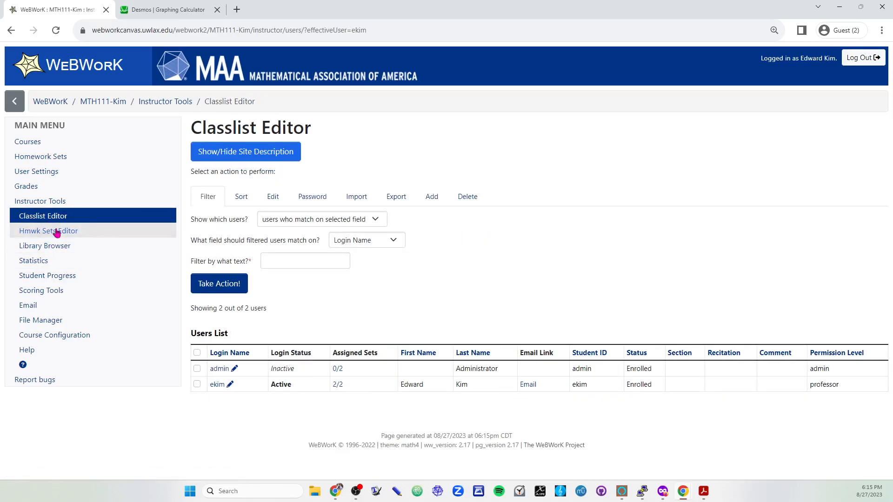